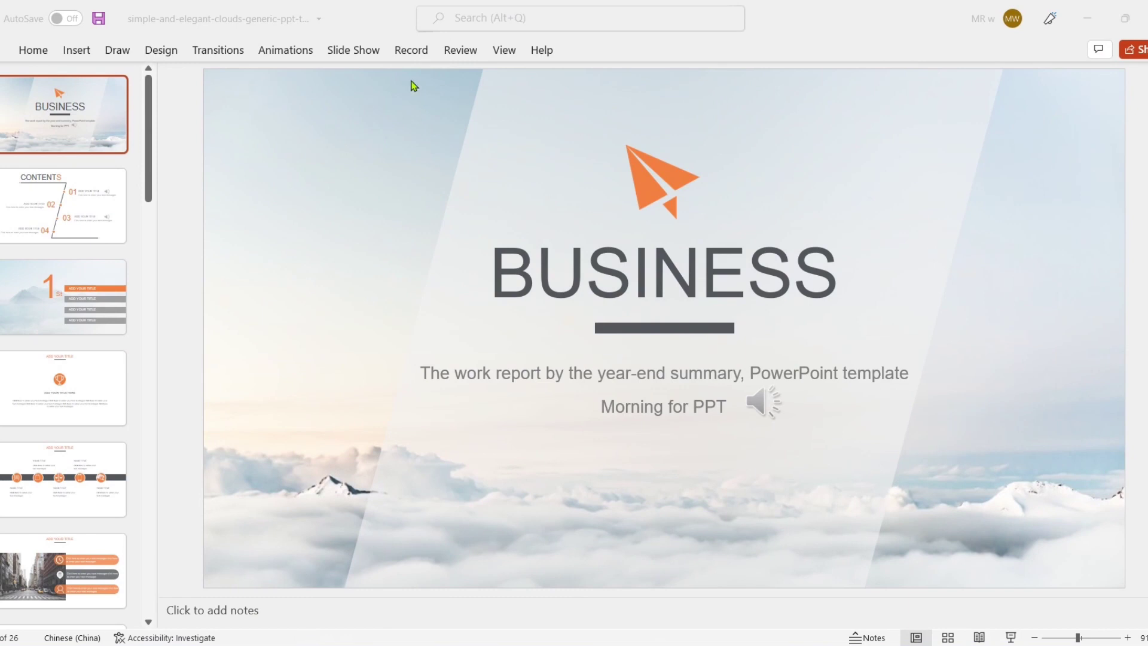
# - Open PowerPoint's Record Sound dialog from the Record tab's Audio menu
pyautogui.click(412, 50)
pyautogui.click(183, 90)
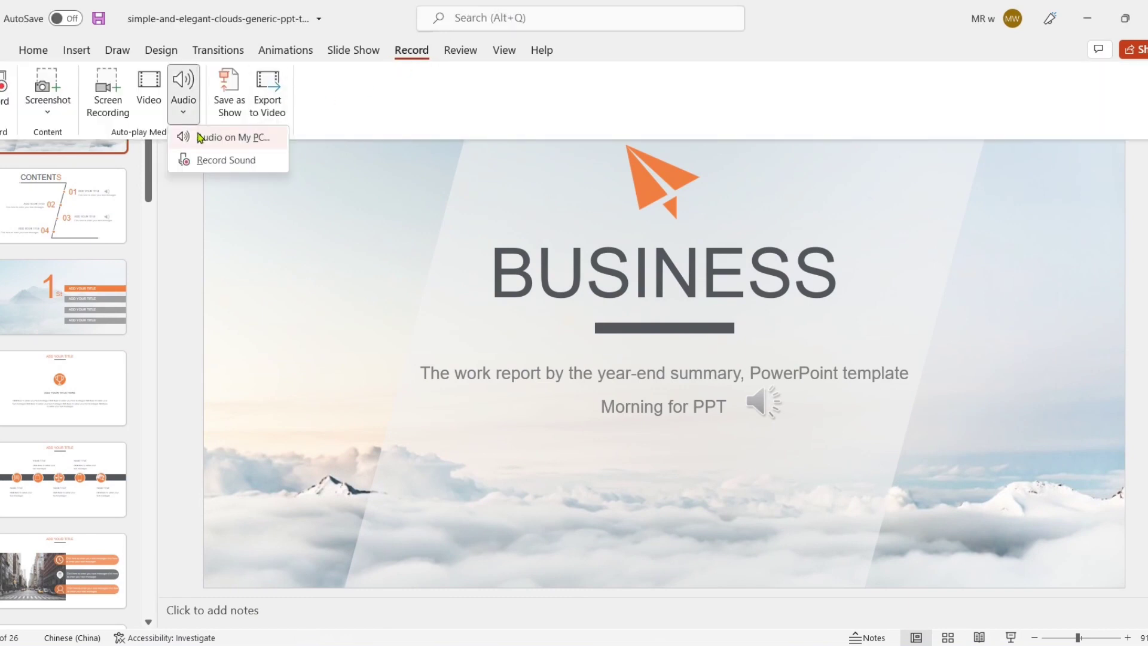
pyautogui.click(209, 161)
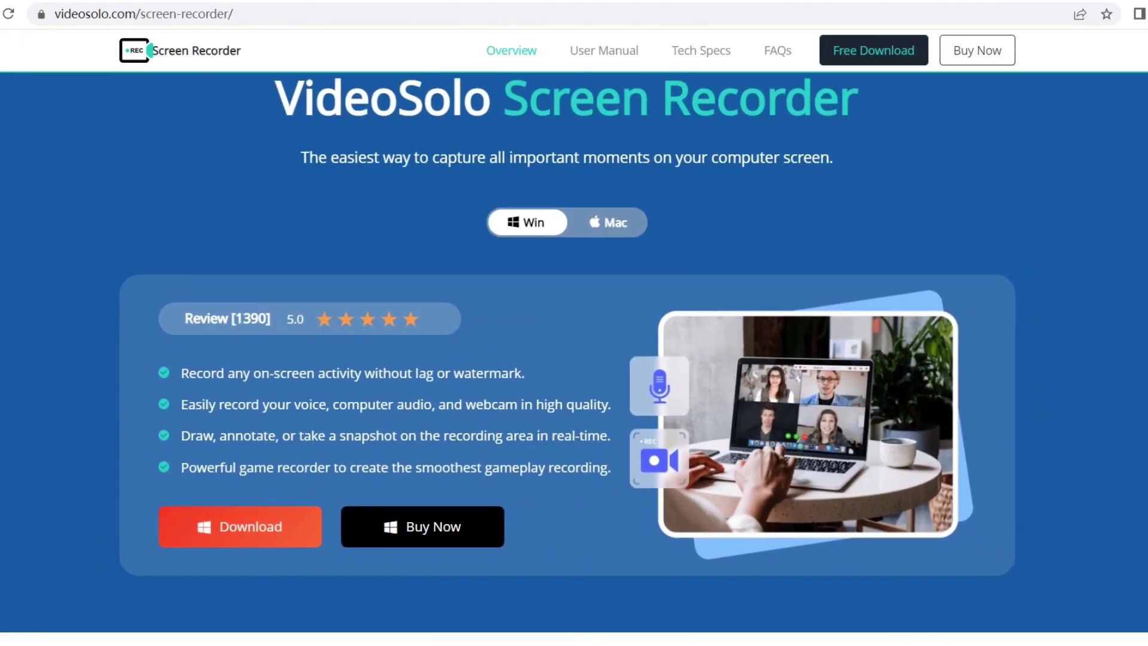
# - Scroll the Screen Recorder page down to the 'Record Video and Audio with Ease' section
pyautogui.scroll(-8, 574, 359)
pyautogui.scroll(-5, 574, 359)
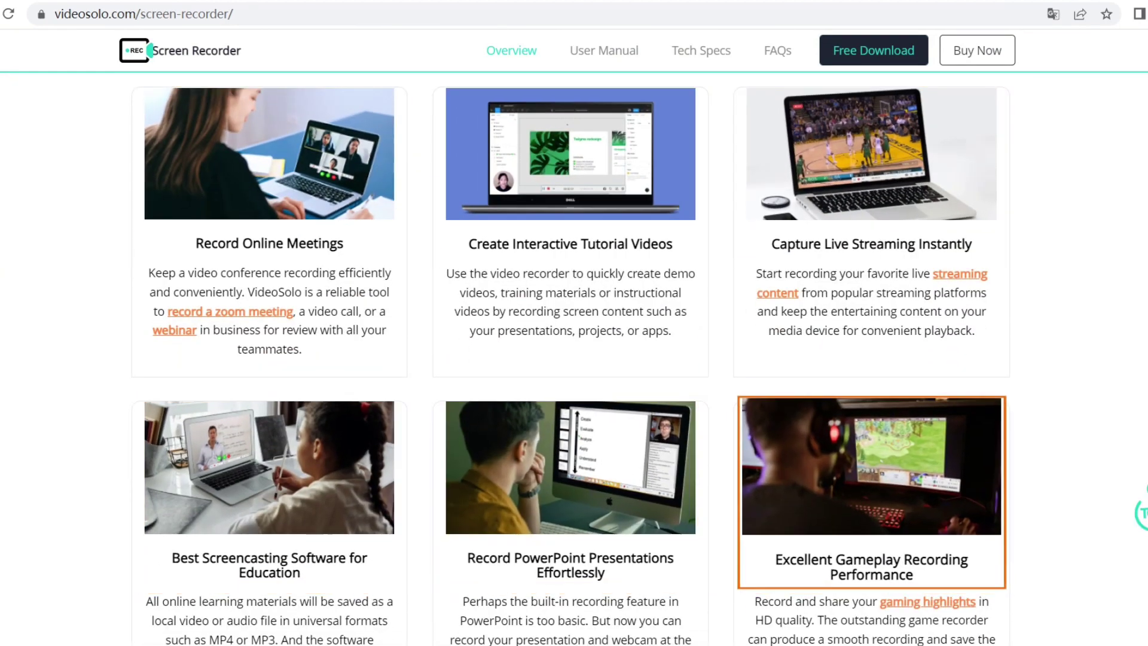
pyautogui.scroll(-12, 574, 358)
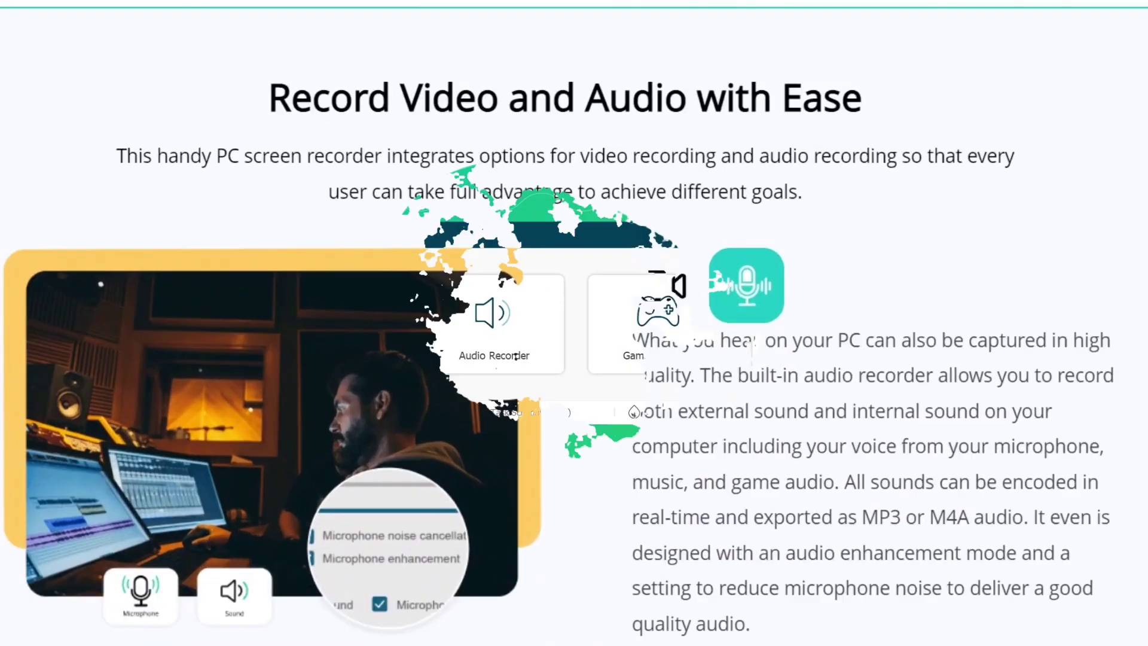
# - Rename the second recording preset to 'video and audio'
pyautogui.click(950, 629)
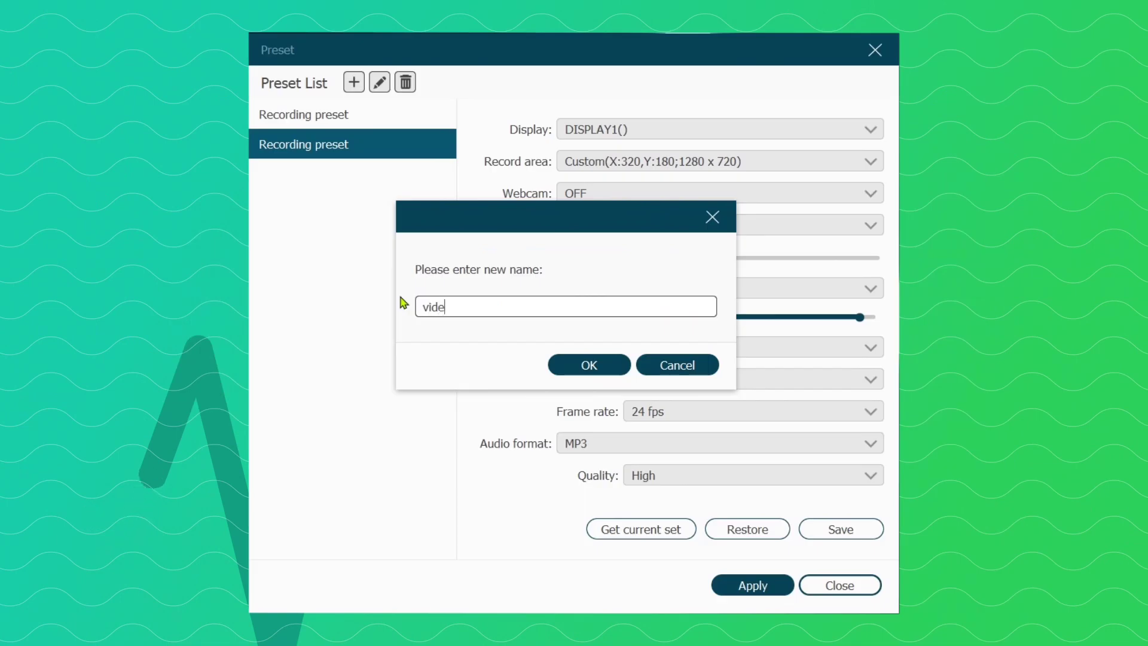
pyautogui.write('o and audio')
pyautogui.click(588, 364)
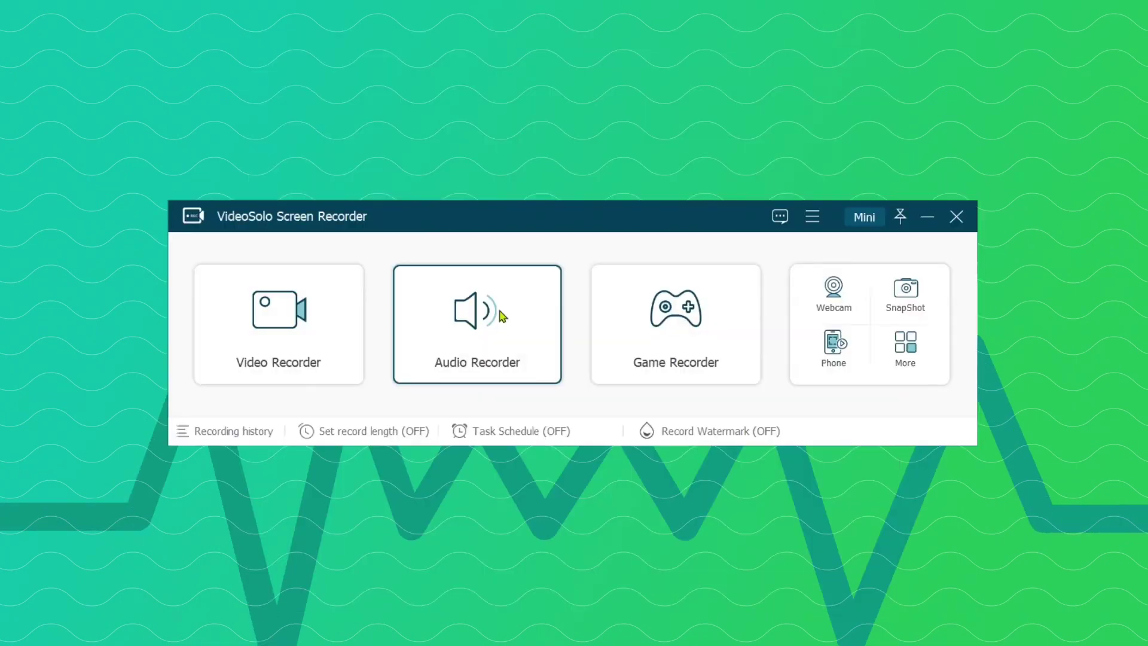
# - Check the Audio Recorder's sound preferences and return to the home screen
pyautogui.click(502, 317)
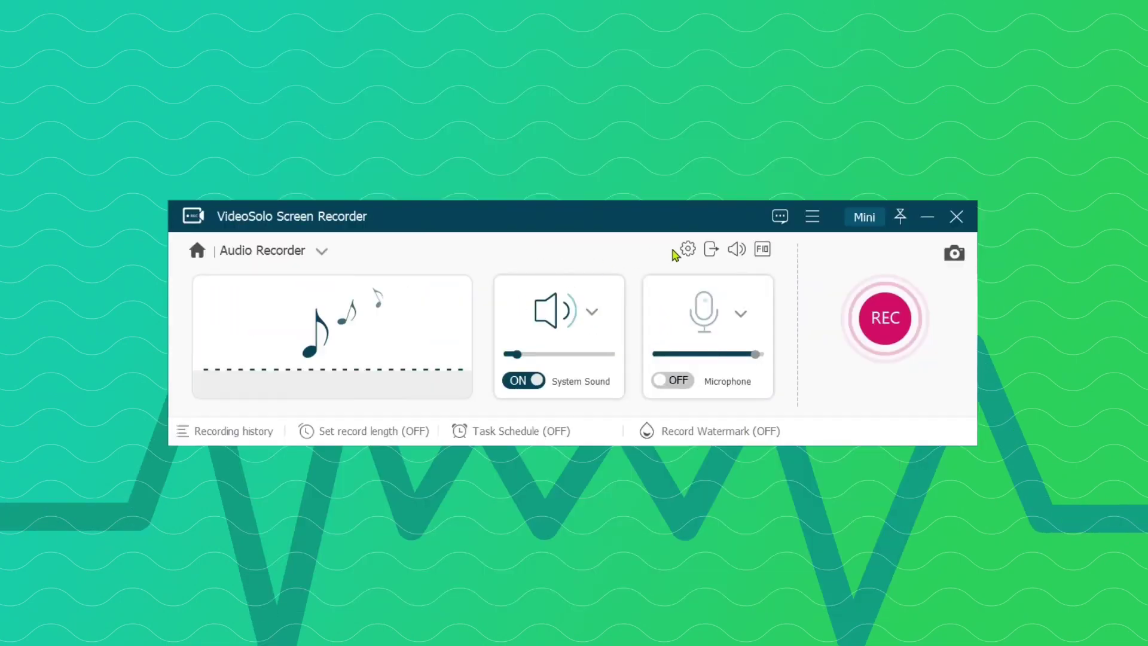
pyautogui.click(736, 253)
pyautogui.click(735, 569)
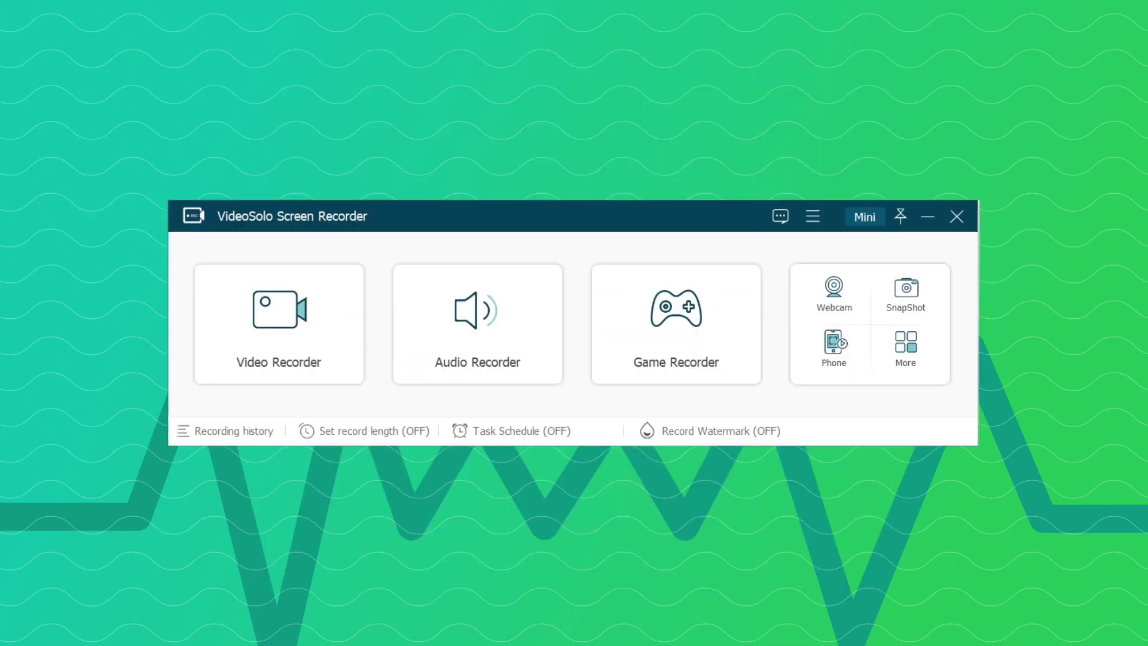
# - Start a Video Recorder screen capture and play the presentation as a slide show
pyautogui.click(253, 318)
pyautogui.click(866, 319)
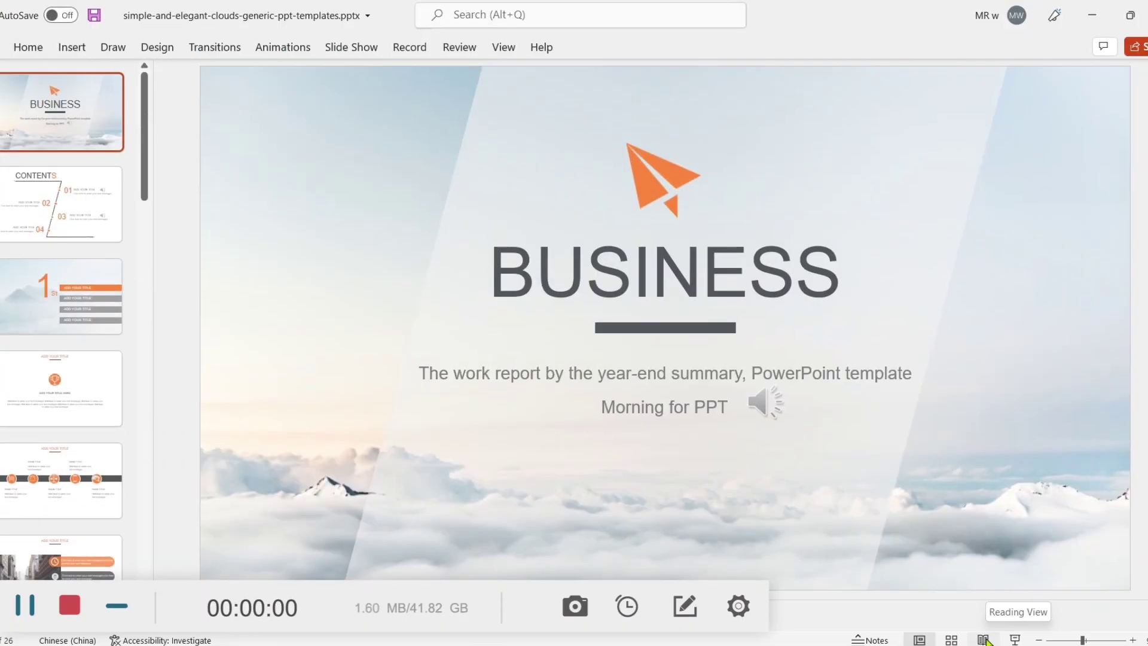
pyautogui.click(1012, 640)
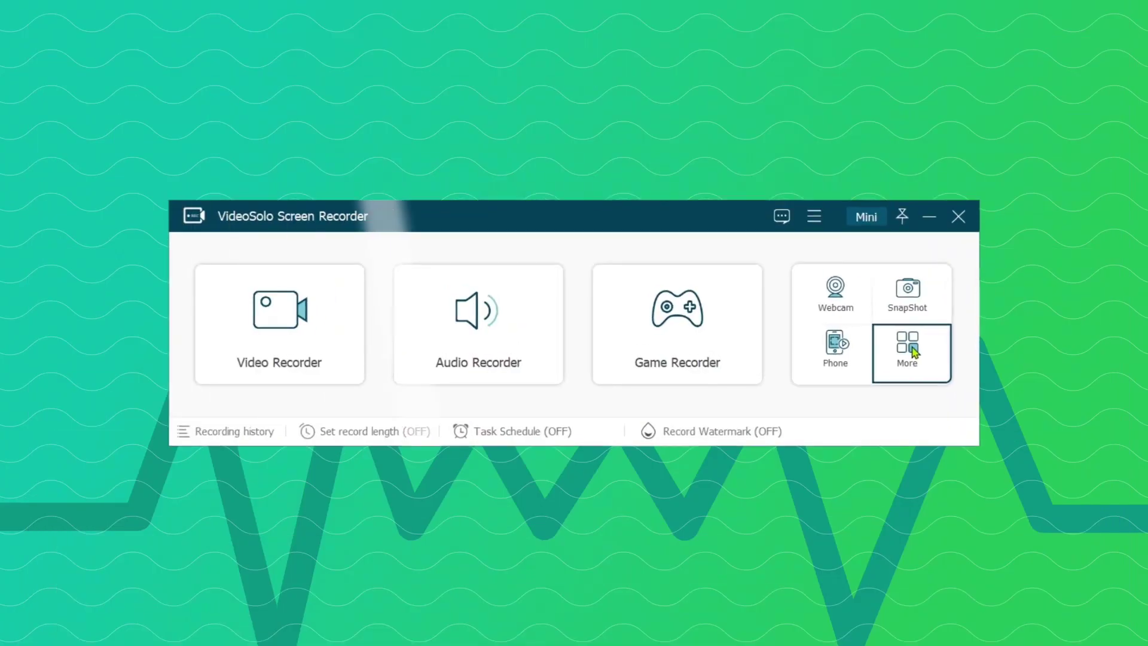
# - Choose full-screen 1920×1080 video capture, turn the microphone on and set its volume to about half
pyautogui.click(303, 357)
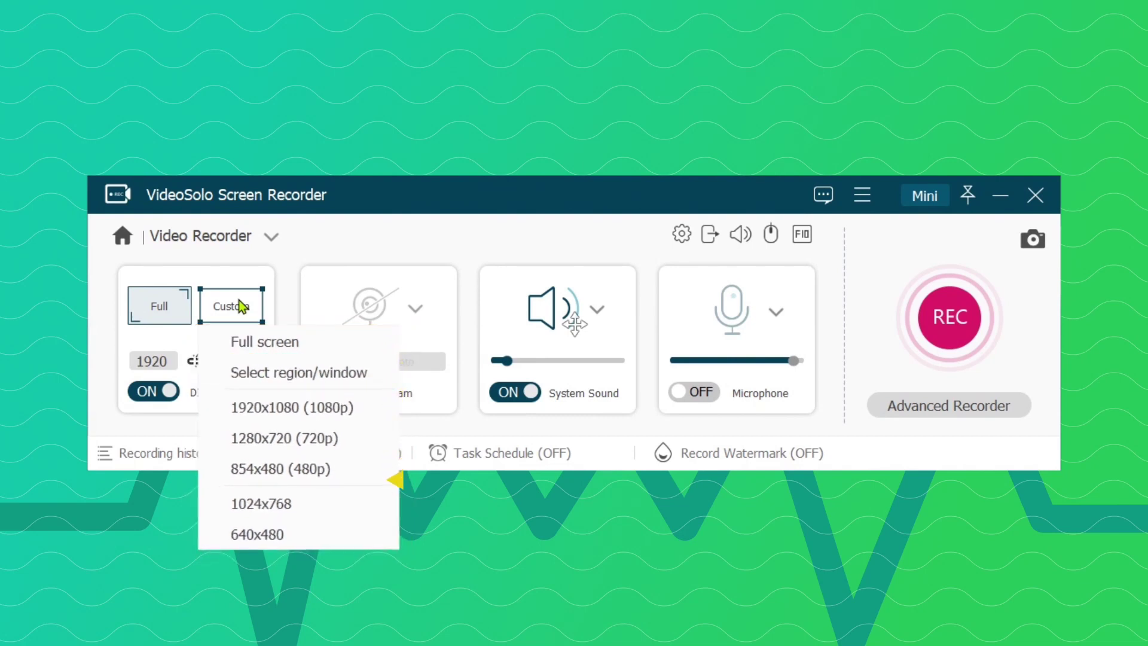
pyautogui.click(680, 393)
pyautogui.moveTo(794, 362); pyautogui.dragTo(740, 360)
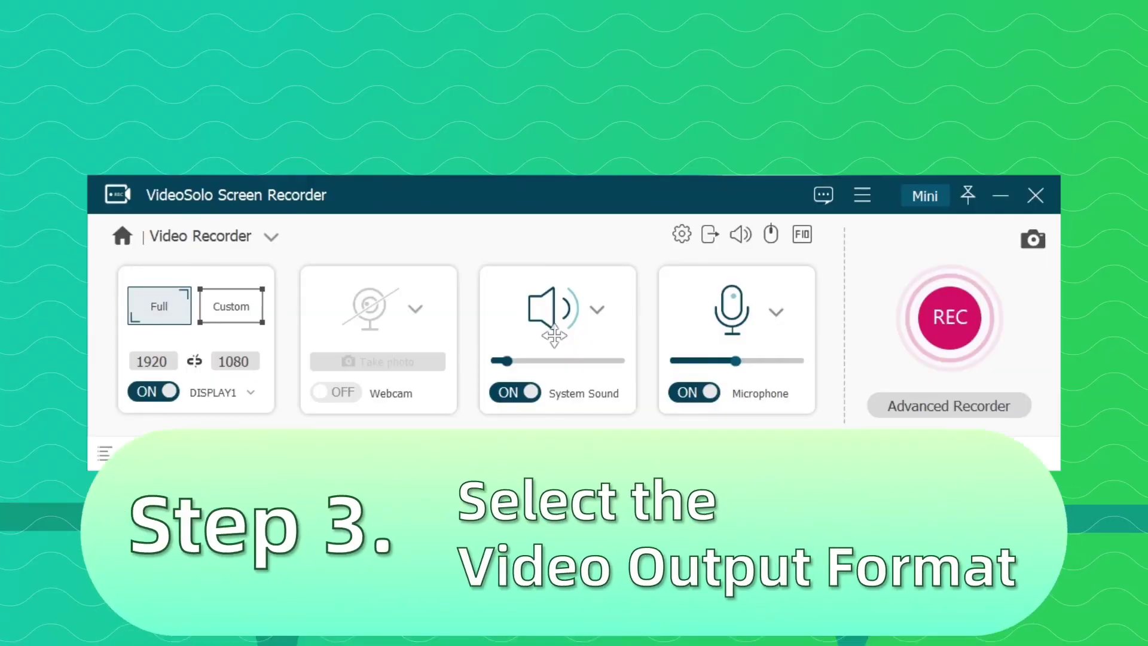
# - Keep output at MP4, H.264, 24 fps, then start PowerPoint's windowed slide show
pyautogui.click(682, 235)
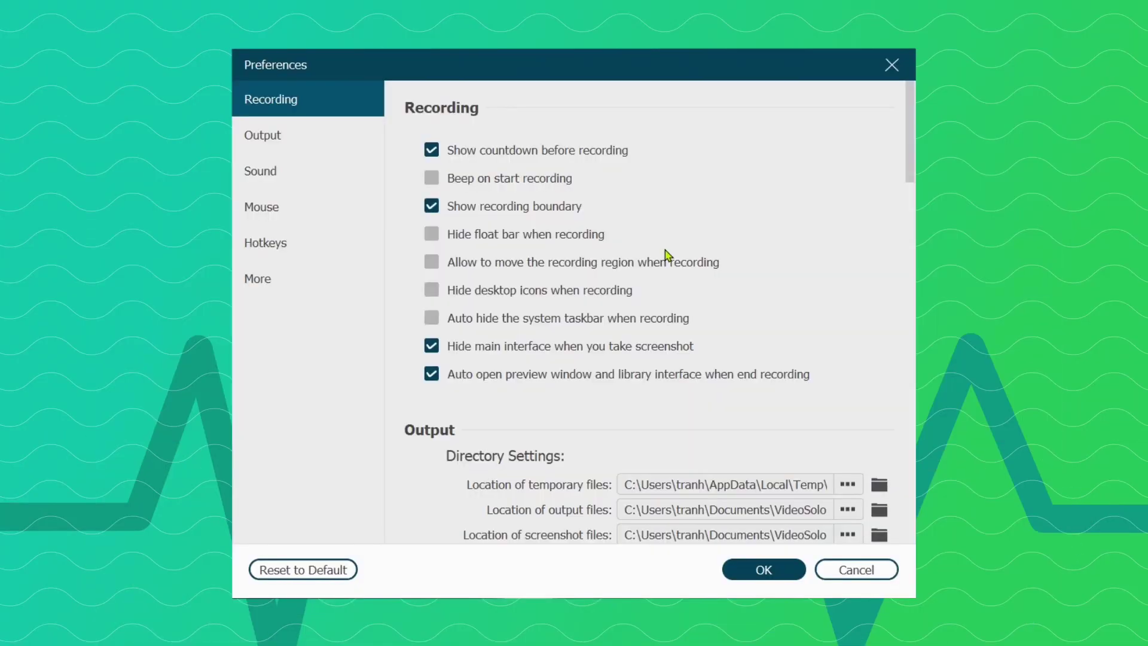
pyautogui.click(333, 137)
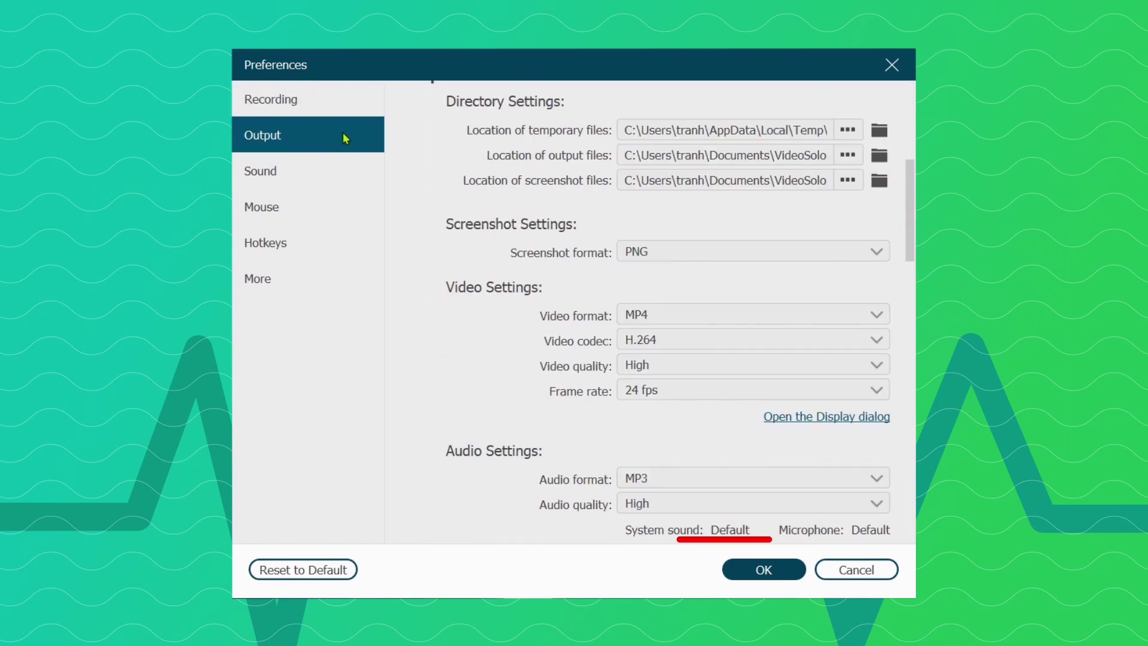
pyautogui.click(625, 315)
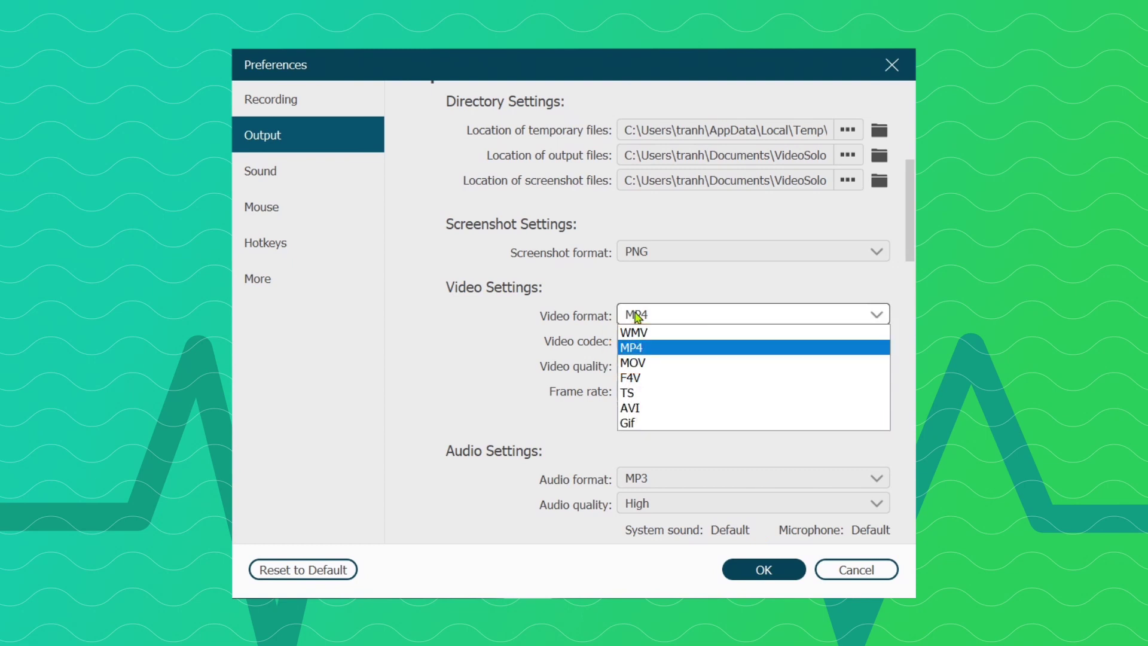
pyautogui.click(638, 317)
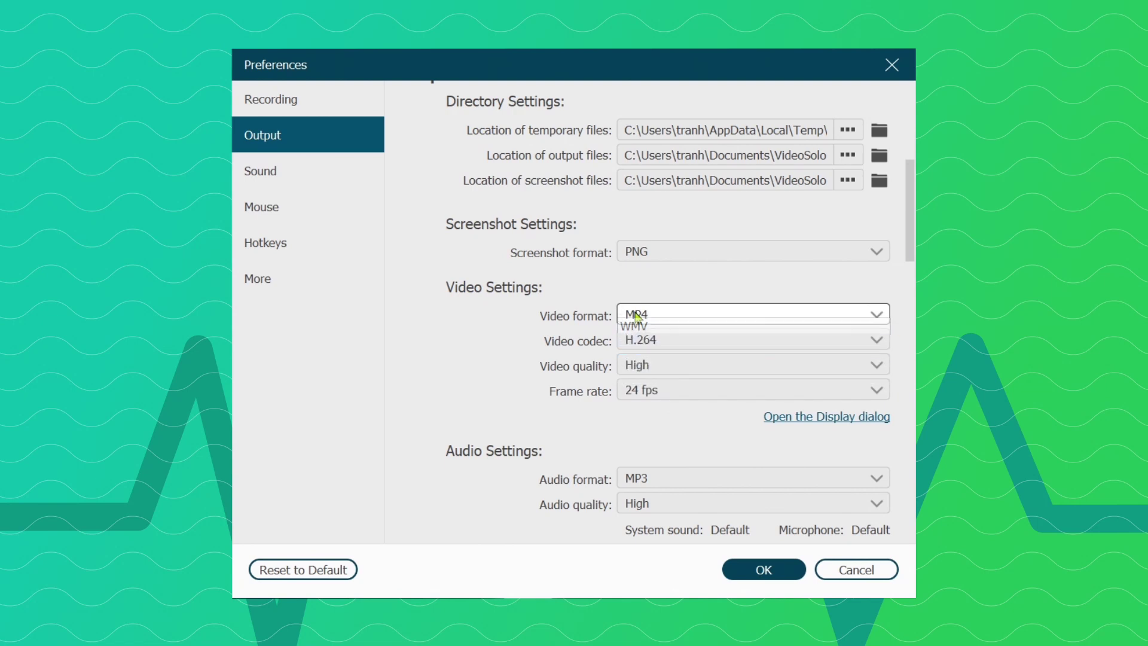
pyautogui.click(643, 339)
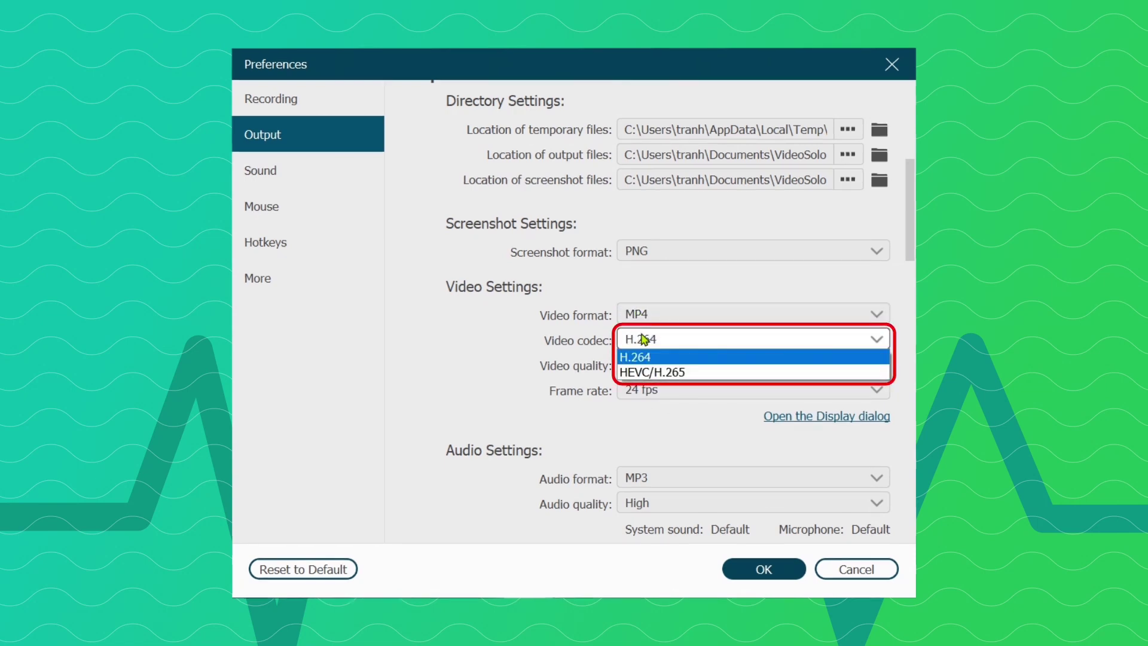
pyautogui.click(645, 357)
pyautogui.click(651, 389)
pyautogui.click(650, 388)
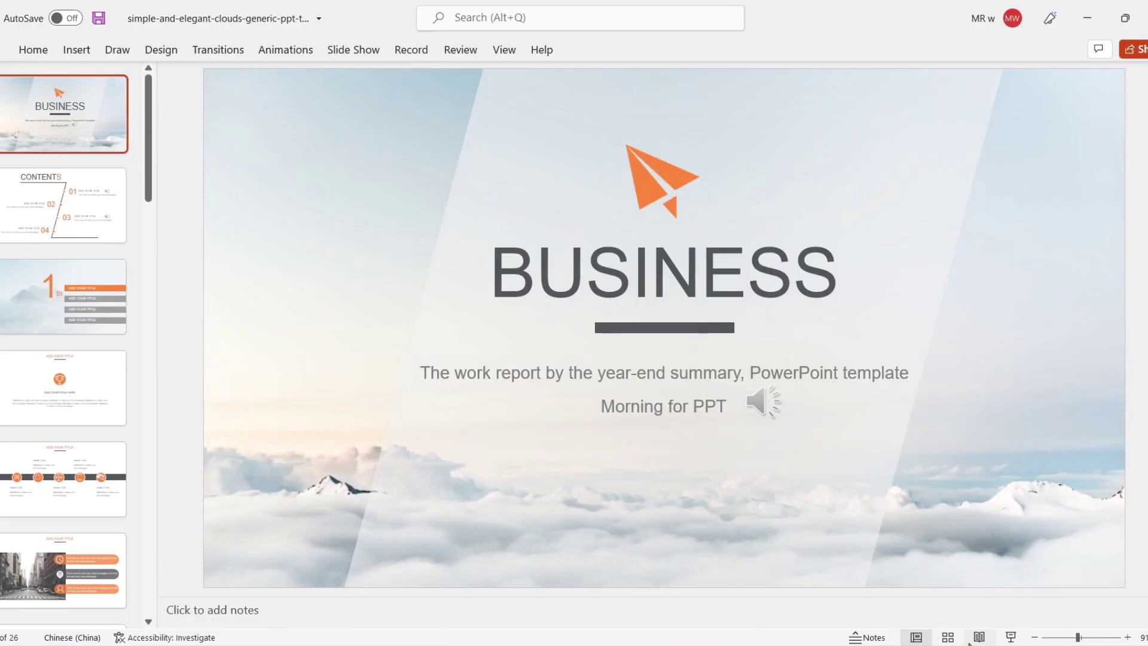
pyautogui.click(978, 637)
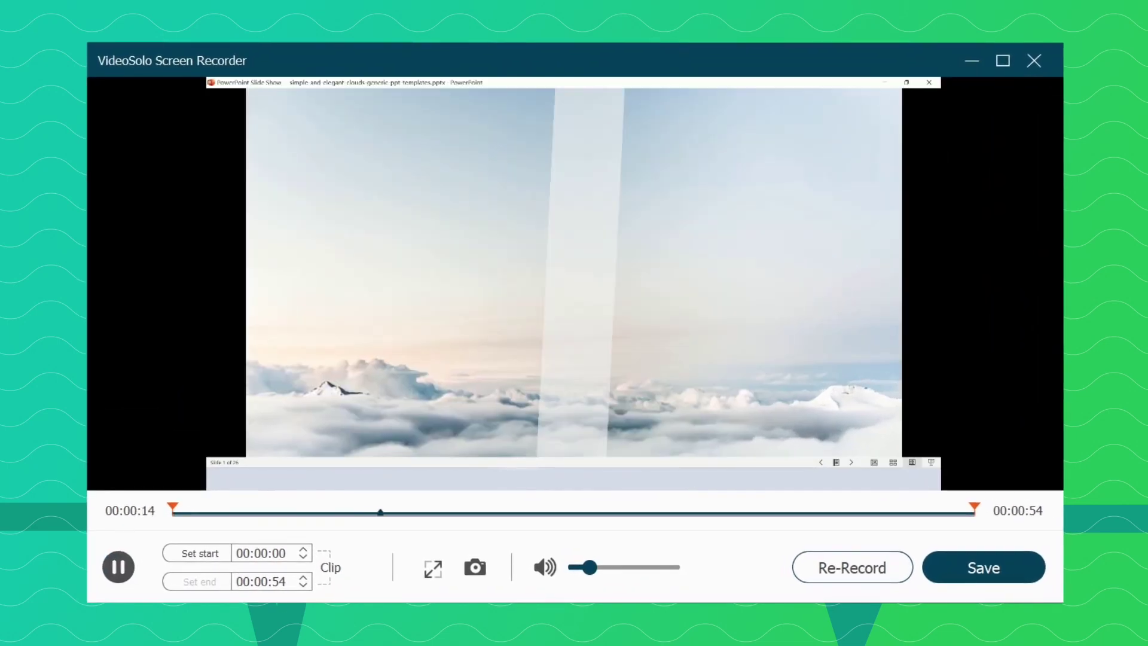
# - Trim the clip to start at 00:00:14 and save it with the default name and folder
pyautogui.moveTo(172, 508); pyautogui.dragTo(246, 513)
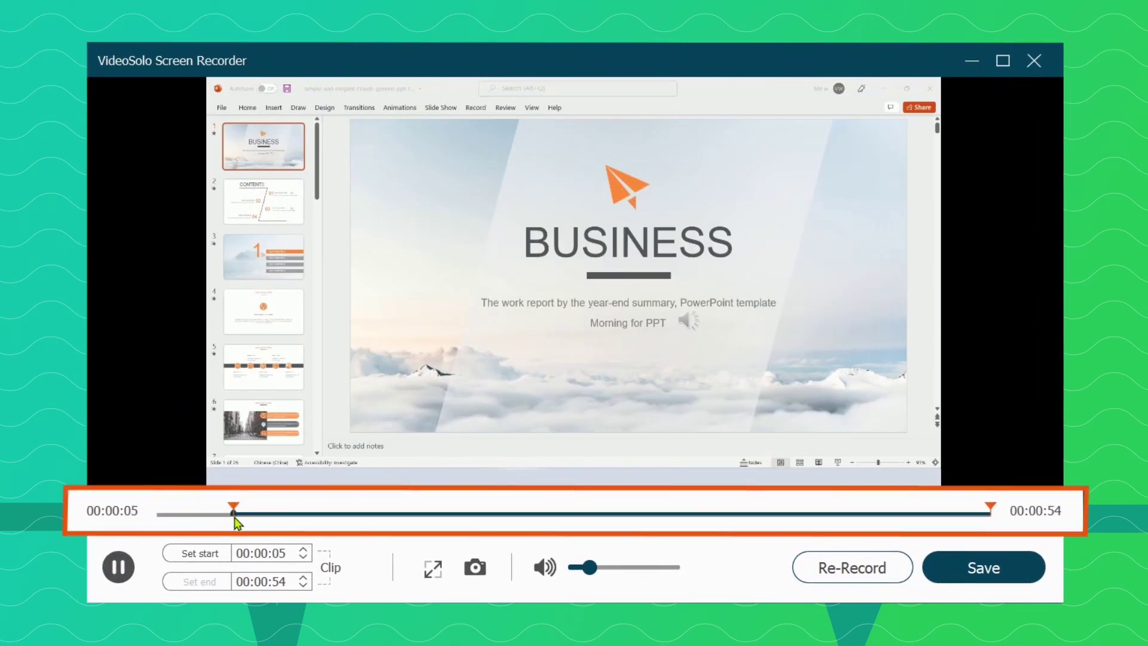
pyautogui.click(278, 553)
pyautogui.click(303, 549)
pyautogui.click(303, 549)
pyautogui.click(303, 549)
pyautogui.click(303, 548)
pyautogui.click(303, 549)
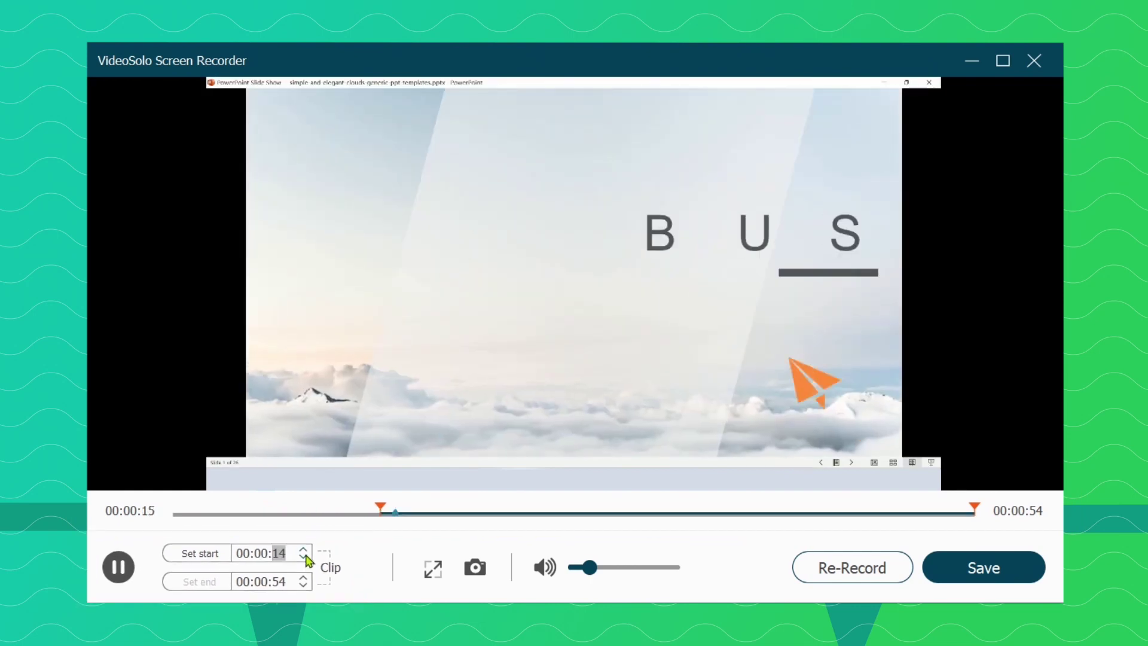
pyautogui.click(1019, 573)
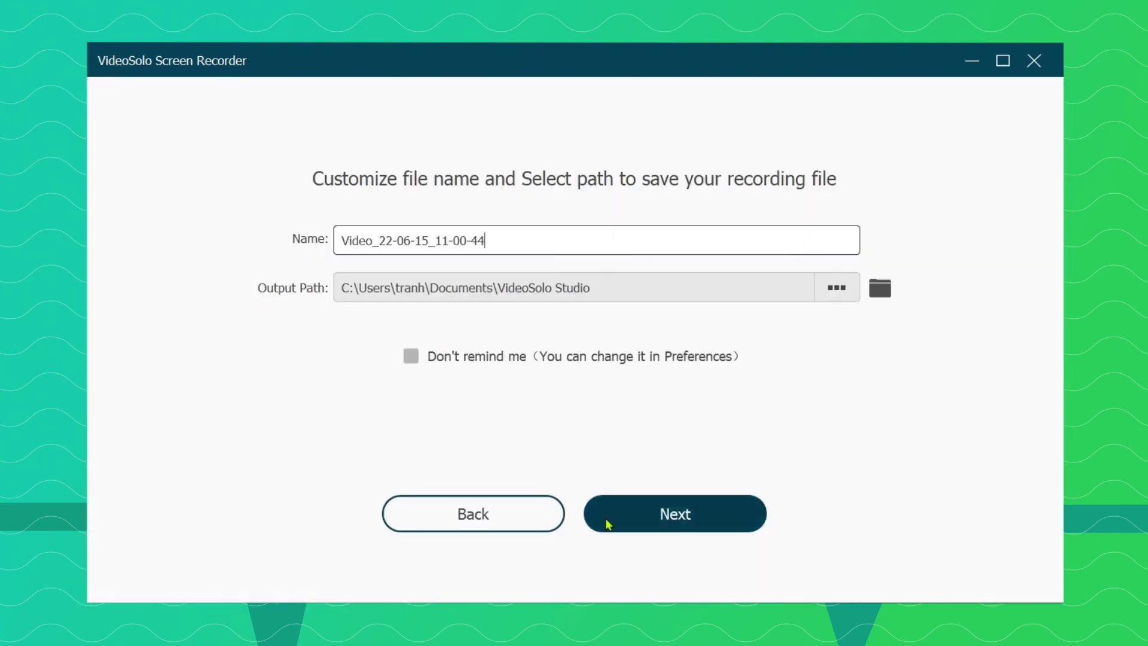
pyautogui.click(608, 524)
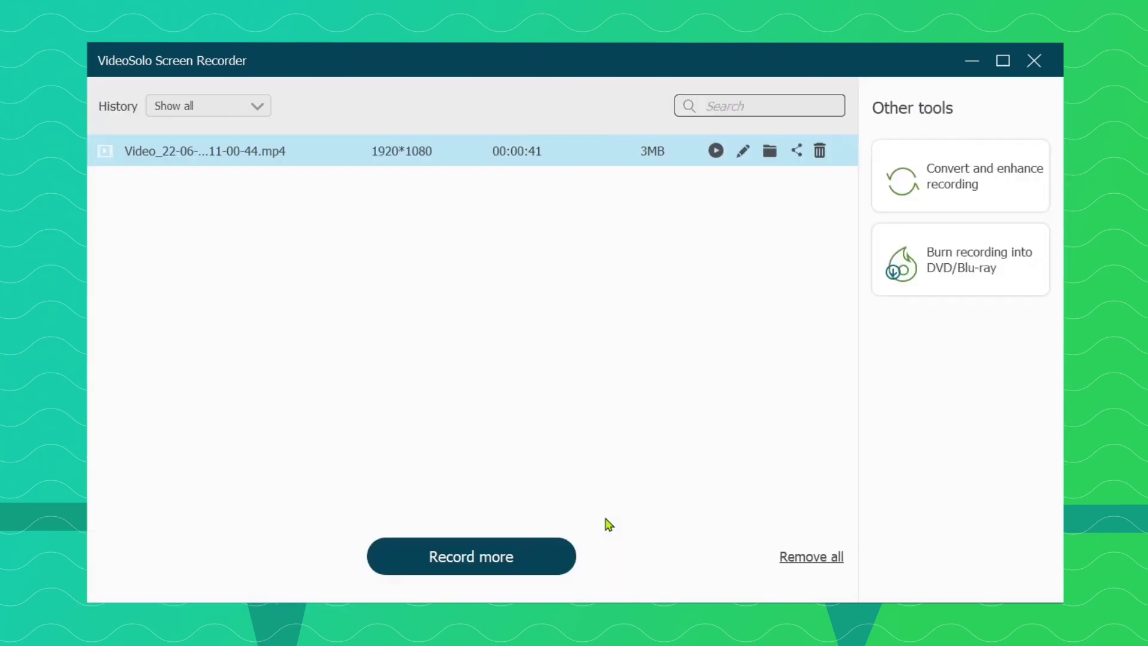